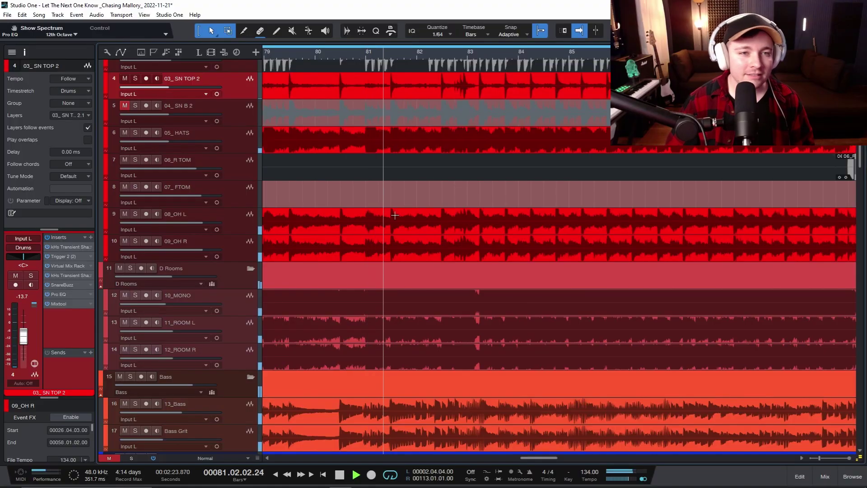
# Step: Solo the Drums folder, play the drums alone, and select the folder to show its bus channel
pyautogui.scroll(2, 459, 283)
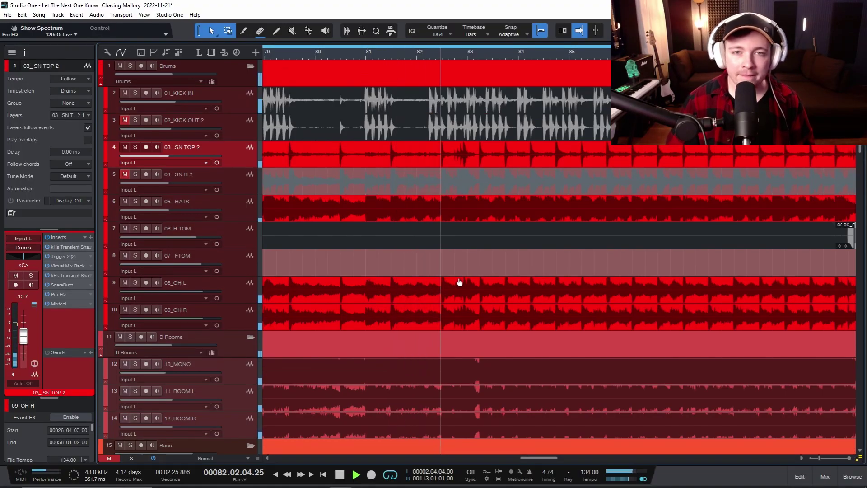
pyautogui.press('f')
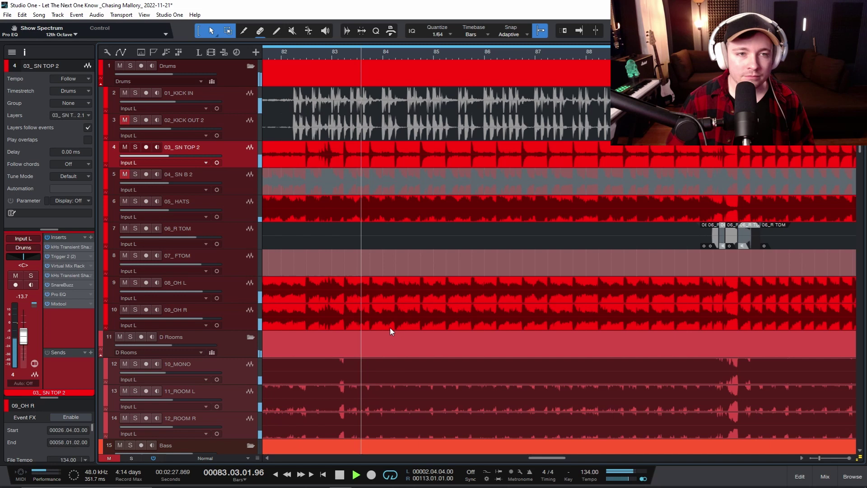
pyautogui.press('space')
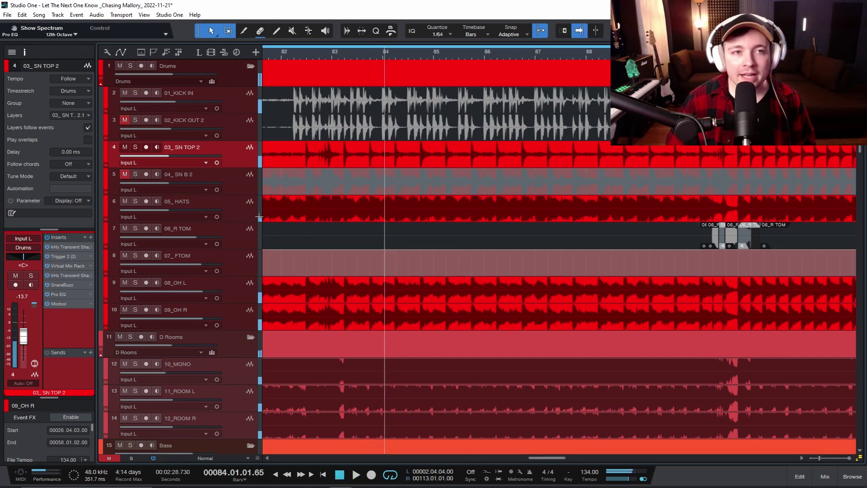
pyautogui.click(129, 66)
pyautogui.press('space')
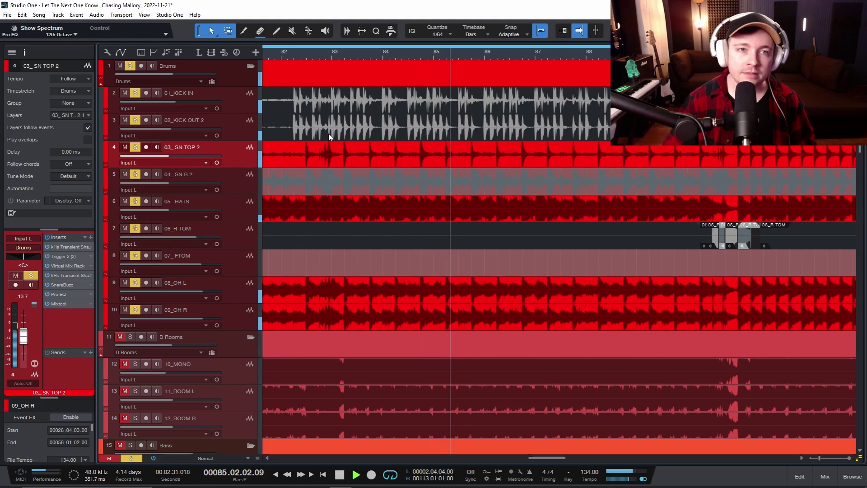
pyautogui.click(234, 81)
pyautogui.press('space')
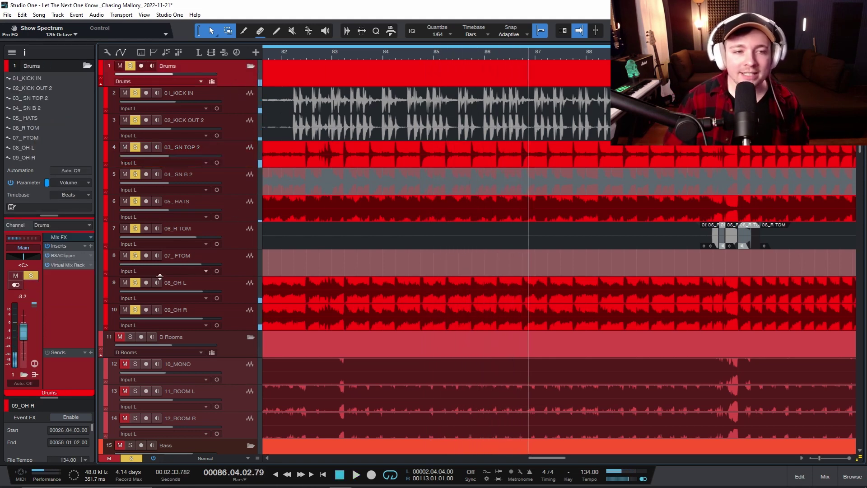
# Step: Open the BSAClipper insert on the Drums bus, whose threshold reads -8.6
pyautogui.click(70, 256)
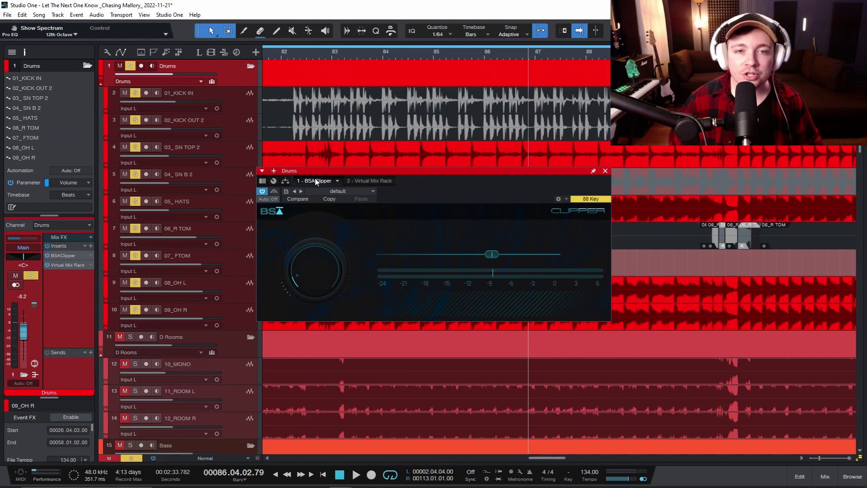
# Step: Reorder the Drums bus inserts so BSAClipper comes after Virtual Mix Rack, and display the clipper
pyautogui.moveTo(318, 182); pyautogui.dragTo(408, 186)
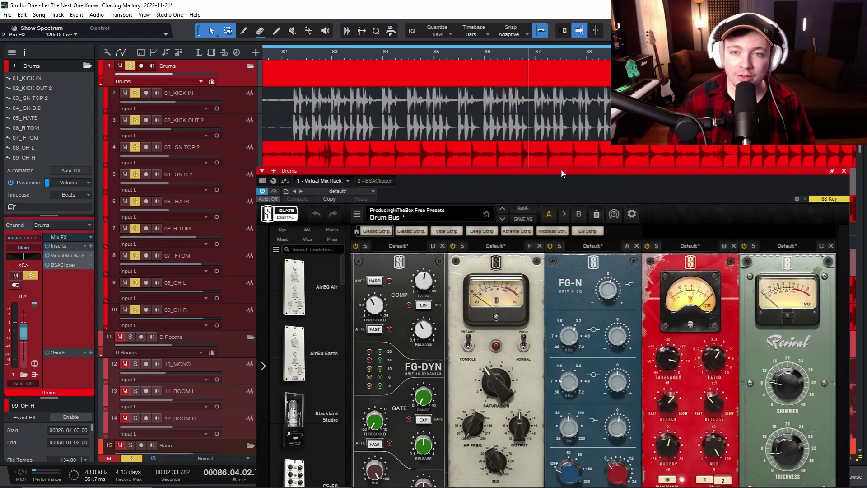
pyautogui.moveTo(561, 170); pyautogui.dragTo(491, 99)
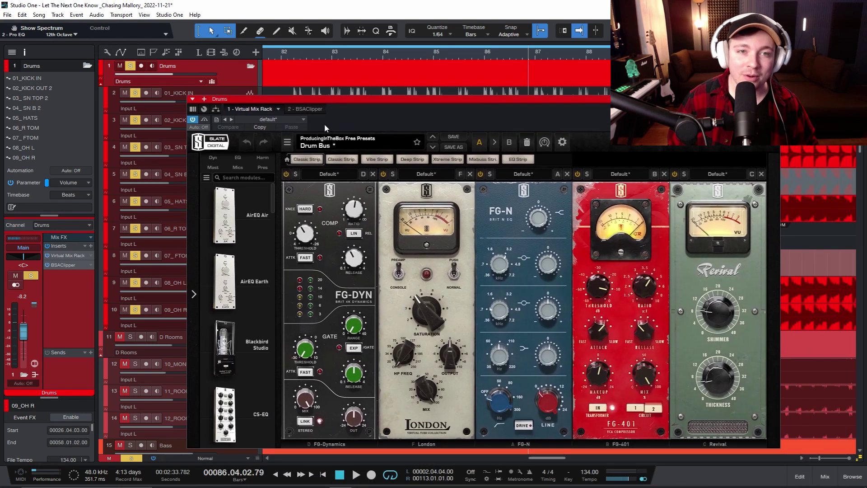
pyautogui.click(306, 109)
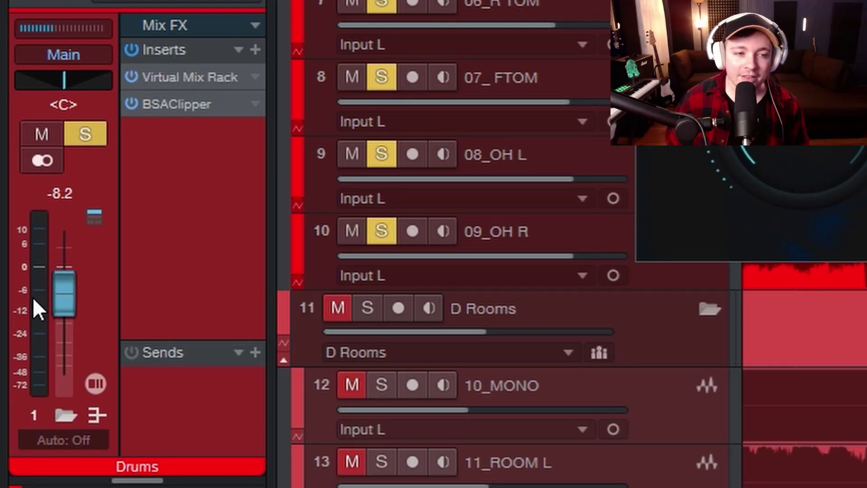
# Step: Play the soloed drums to hear BSAClipper running after the Virtual Mix Rack
pyautogui.press('space')
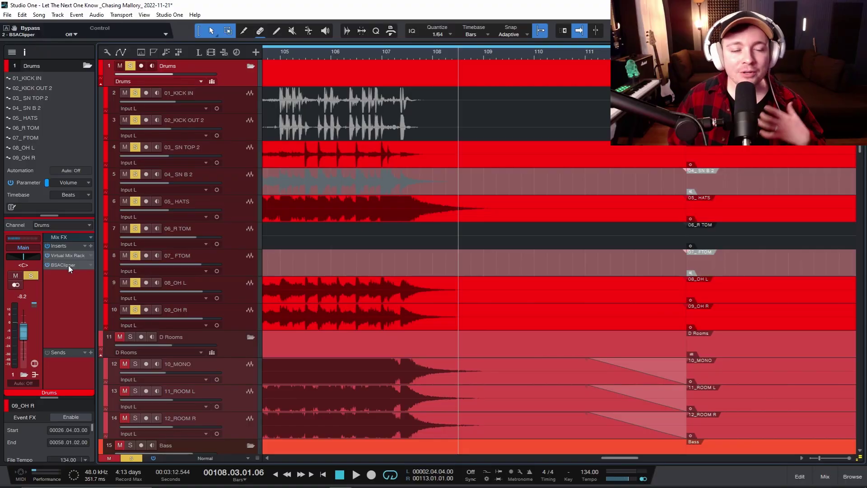
# Step: Move BSAClipper ahead of Virtual Mix Rack on the Drums bus and bring up the clipper
pyautogui.moveTo(69, 265); pyautogui.dragTo(69, 251)
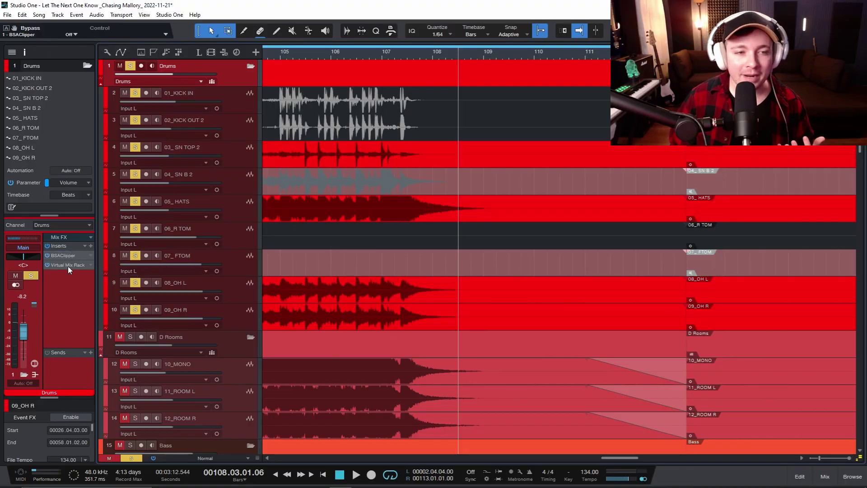
pyautogui.doubleClick(68, 265)
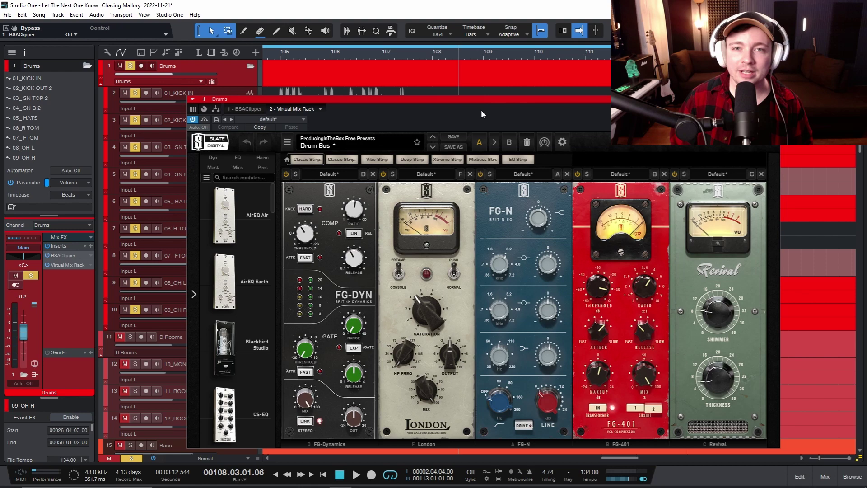
pyautogui.moveTo(475, 104); pyautogui.dragTo(455, 66)
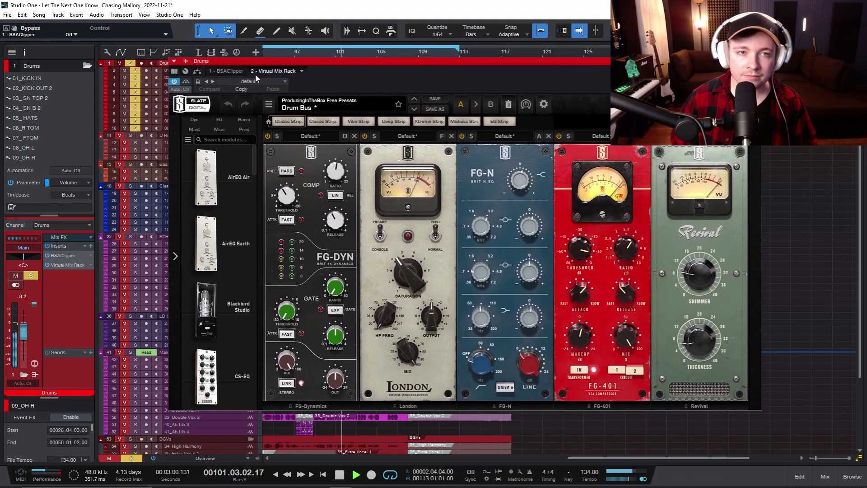
pyautogui.click(225, 70)
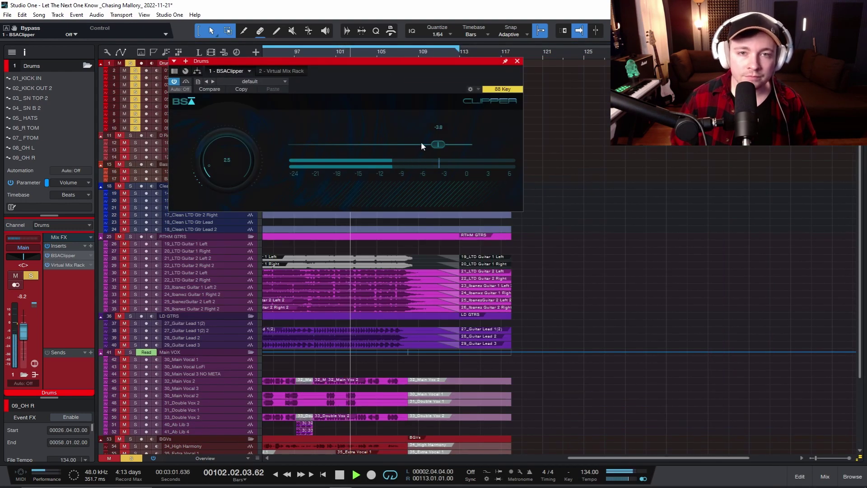
# Step: Lower the clipper threshold to about -10 dB and compare it bypassed versus active
pyautogui.moveTo(427, 146); pyautogui.dragTo(403, 139)
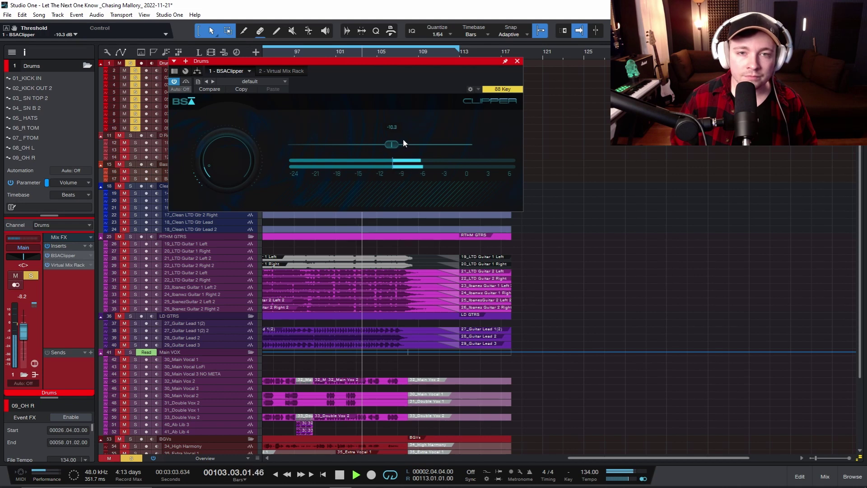
pyautogui.click(188, 82)
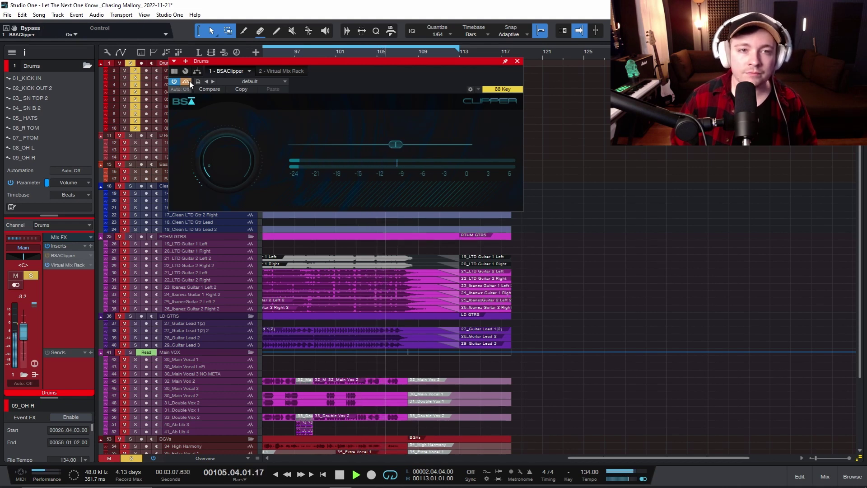
pyautogui.click(188, 82)
# Step: Move the Drums clipper back after Virtual Mix Rack, then A/B the Main bus clipper
pyautogui.moveTo(228, 71); pyautogui.dragTo(290, 71)
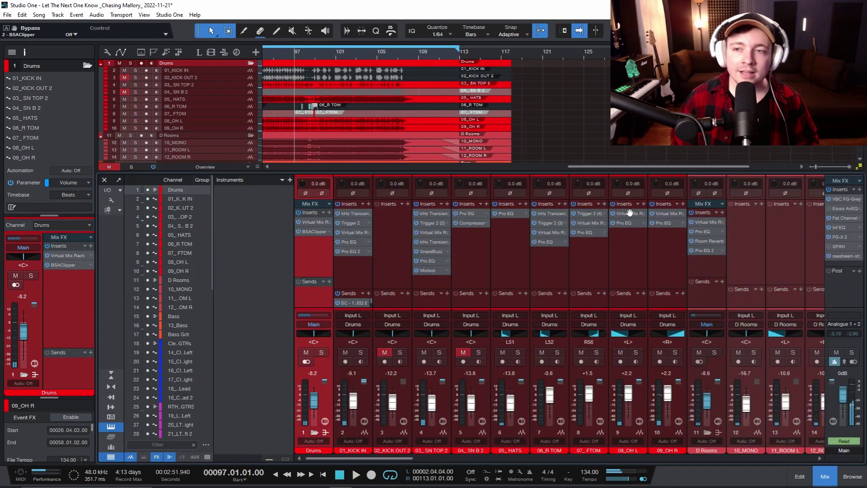
pyautogui.press('F3')
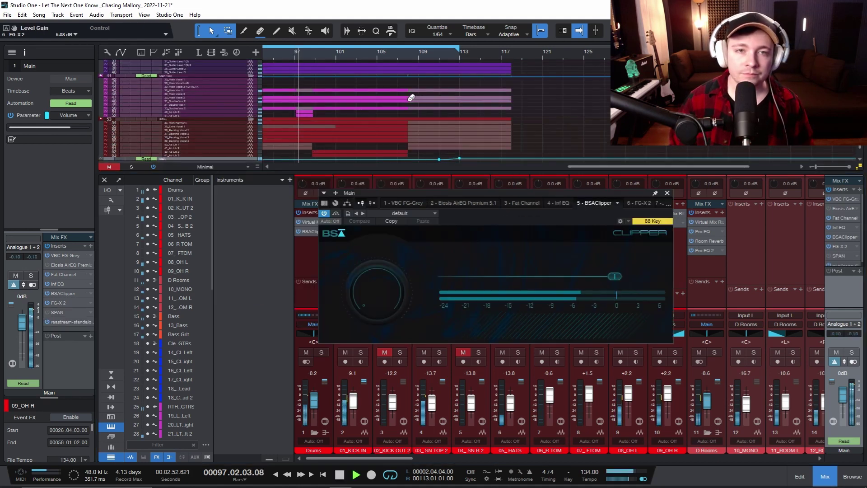
pyautogui.moveTo(615, 276); pyautogui.dragTo(577, 273)
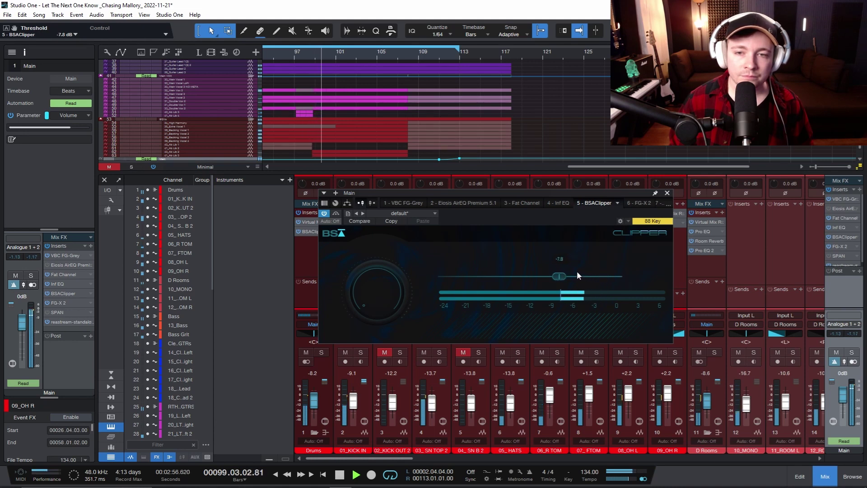
pyautogui.click(335, 214)
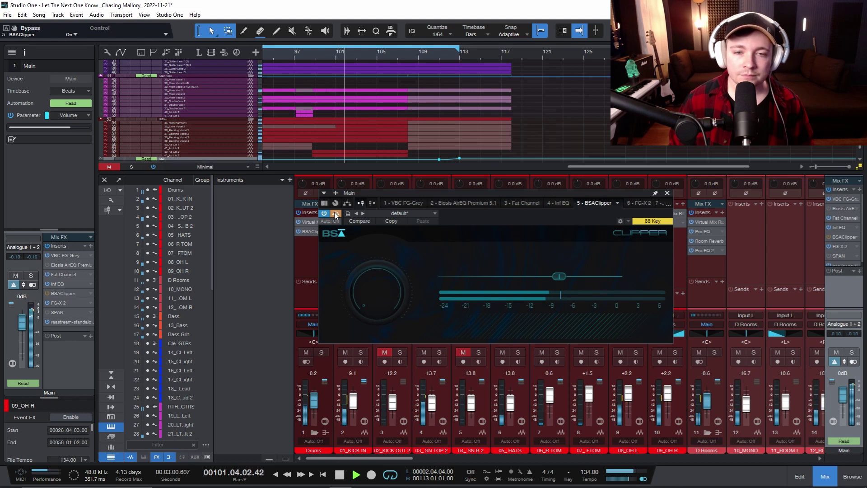
pyautogui.click(337, 214)
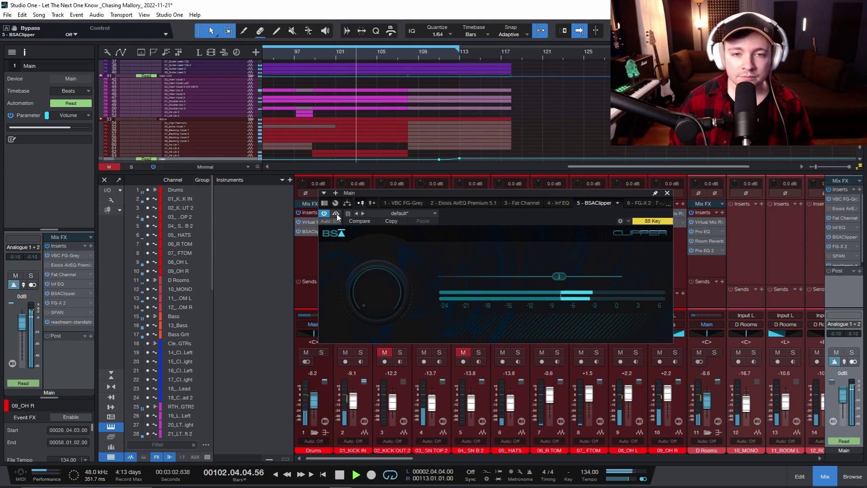
# Step: Set the Main bus clipper to -6.3 dB threshold and 1.7 dB gain, then select the Drums channel
pyautogui.moveTo(559, 276); pyautogui.dragTo(554, 275)
pyautogui.moveTo(510, 189); pyautogui.dragTo(472, 163)
pyautogui.moveTo(342, 262); pyautogui.dragTo(343, 255)
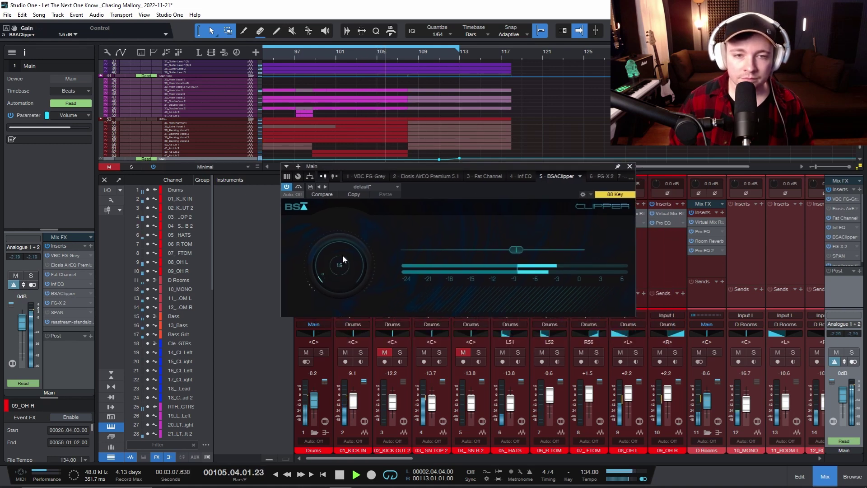
pyautogui.moveTo(517, 250); pyautogui.dragTo(528, 249)
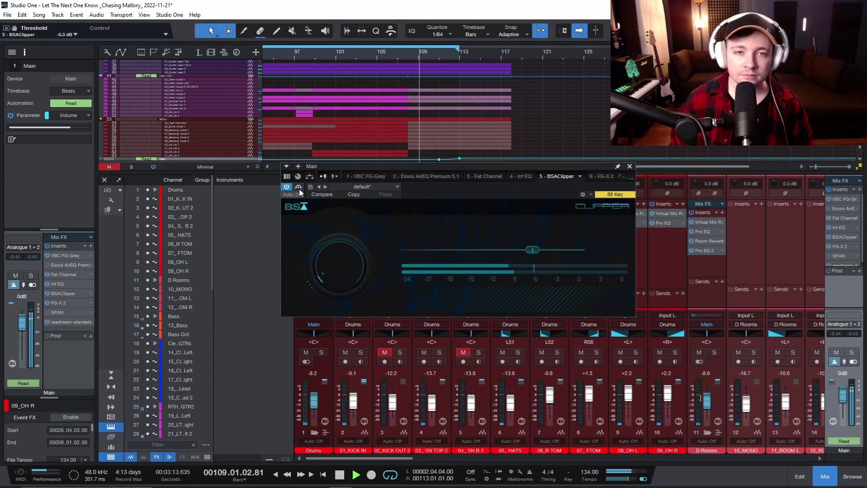
pyautogui.press('space')
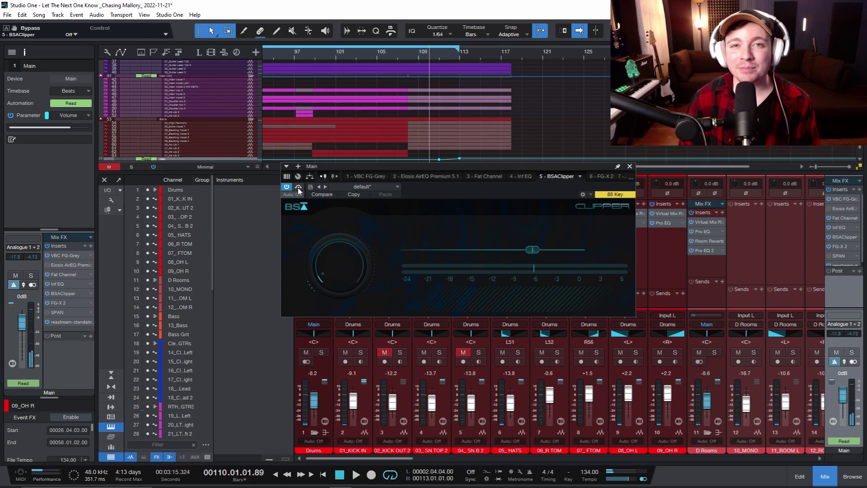
pyautogui.click(323, 399)
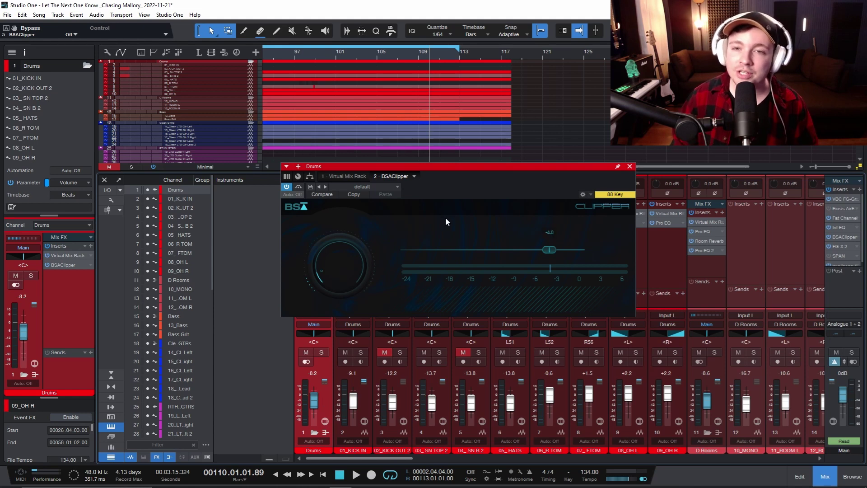
# Step: Close the Drums BSAClipper window so only the Mix console remains
pyautogui.click(630, 167)
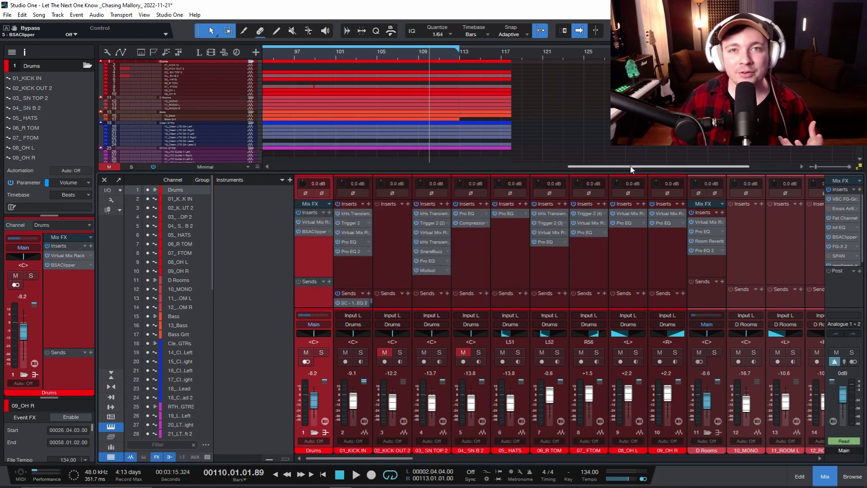